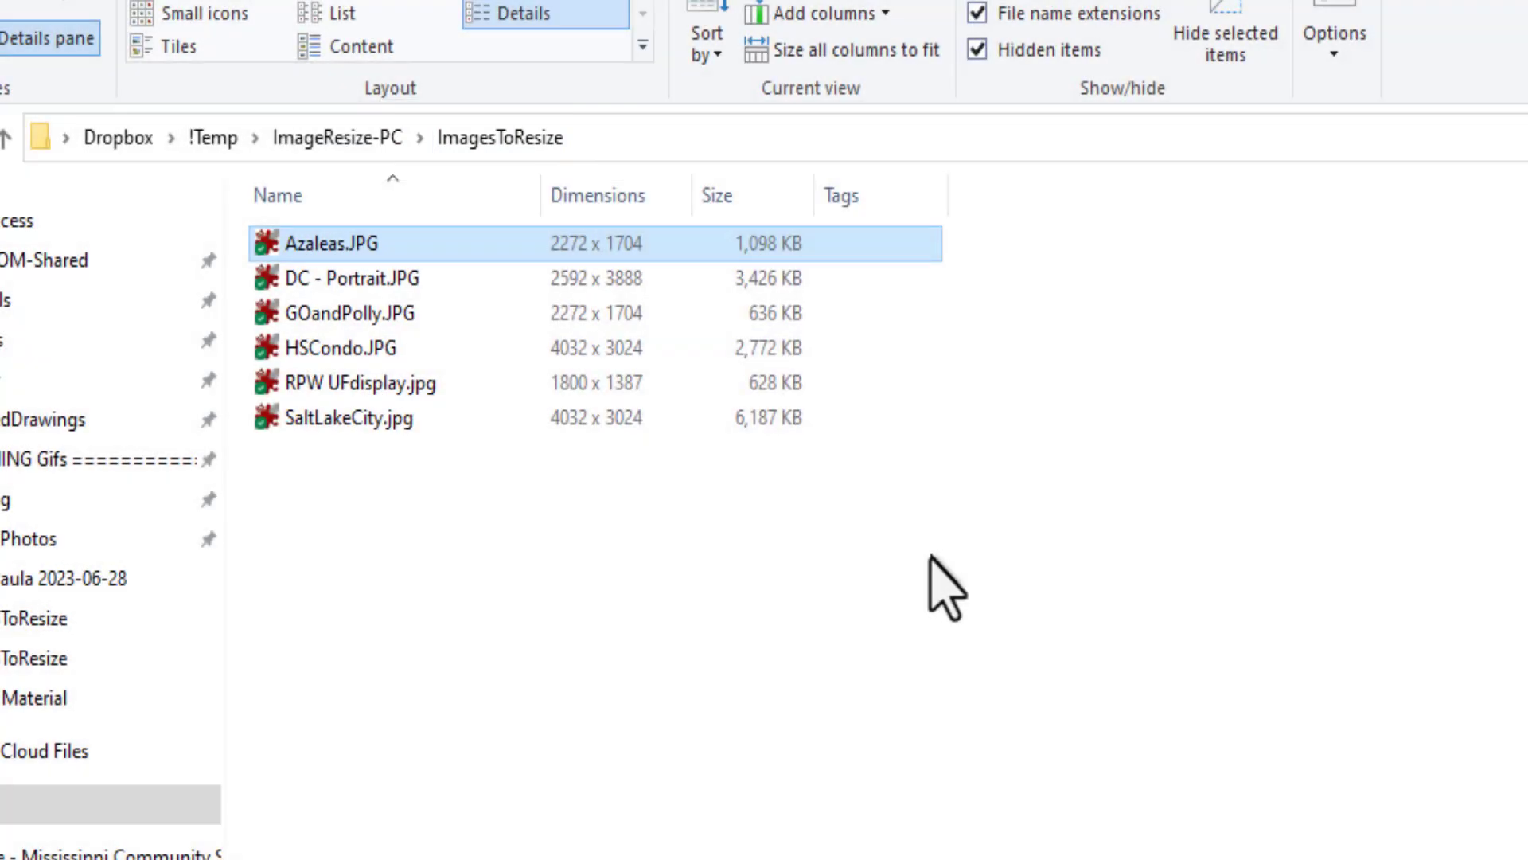
Examine the dimensions and file sizes of the images in the ImagesToResize folder, from Azaleas.JPG to SaltLakeCity.jpg and back
key("Down")
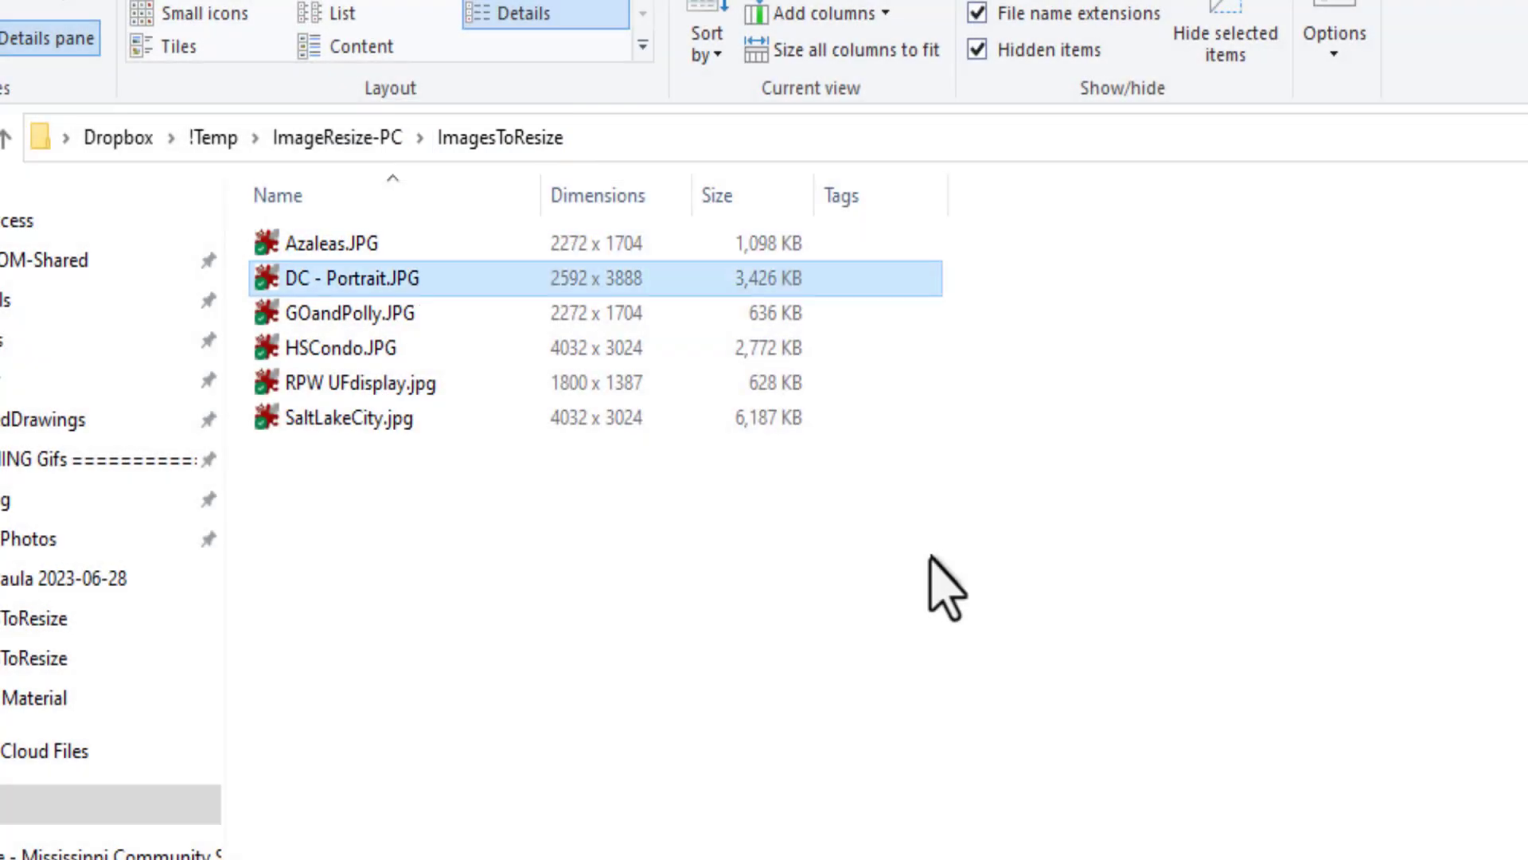
key("Down")
key("Down")
key("Down")
key("Down")
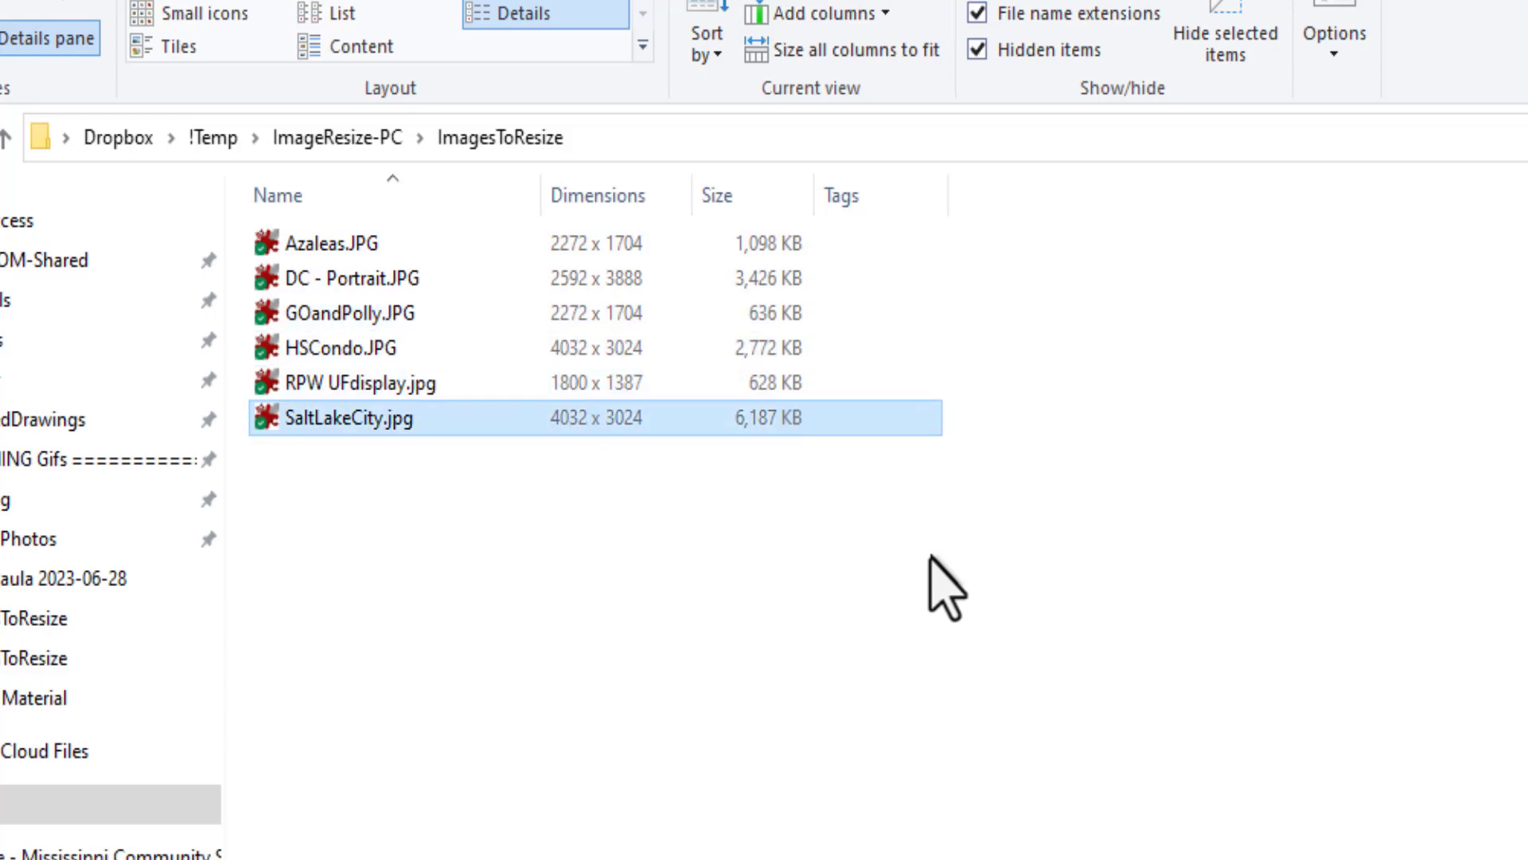
key("Up")
key("Up")
key("Up")
key("Up")
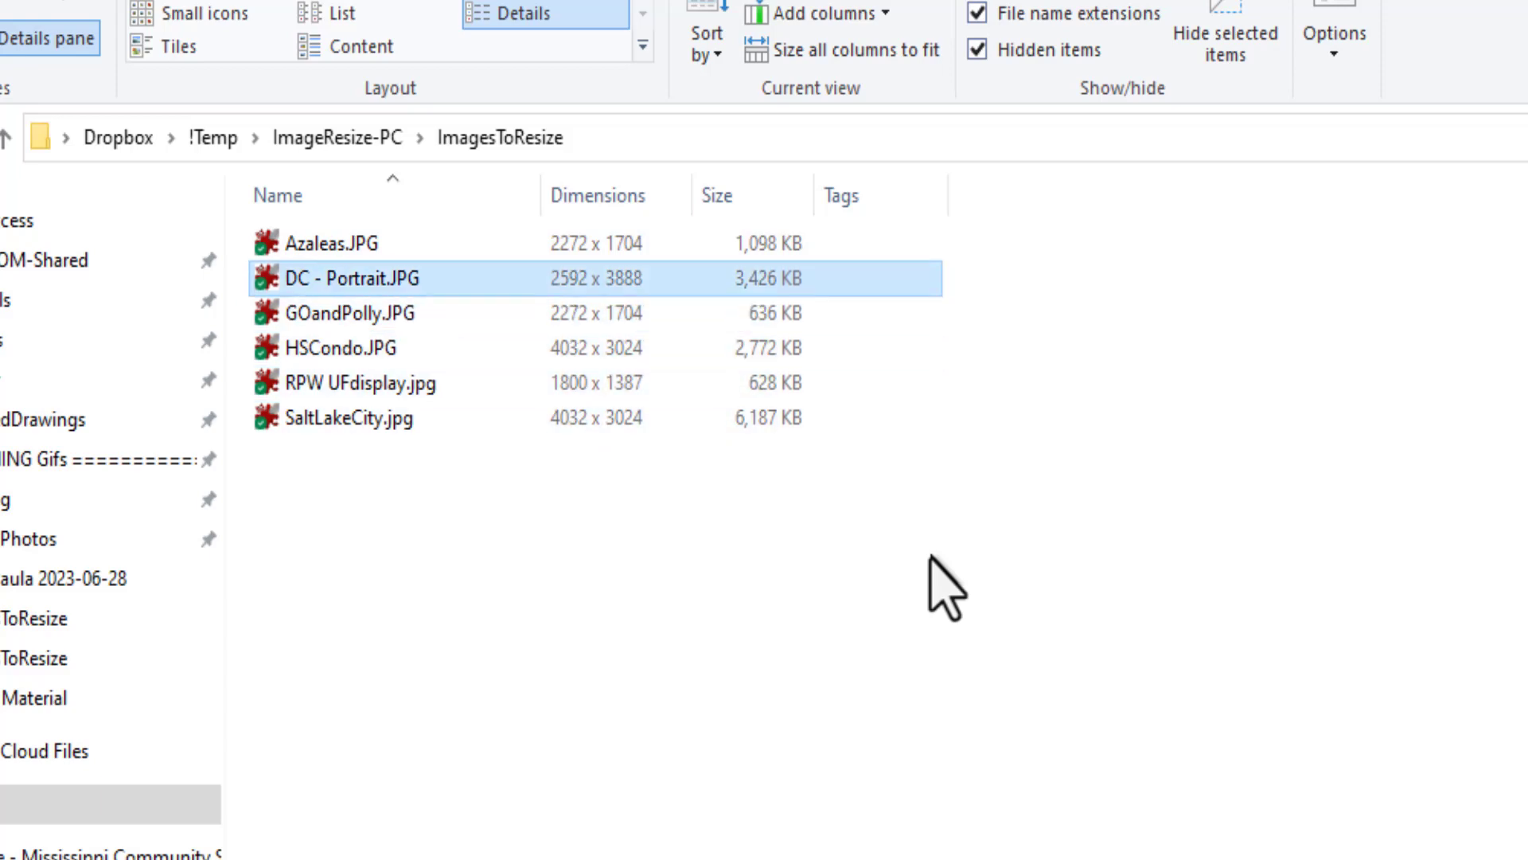
key("Up")
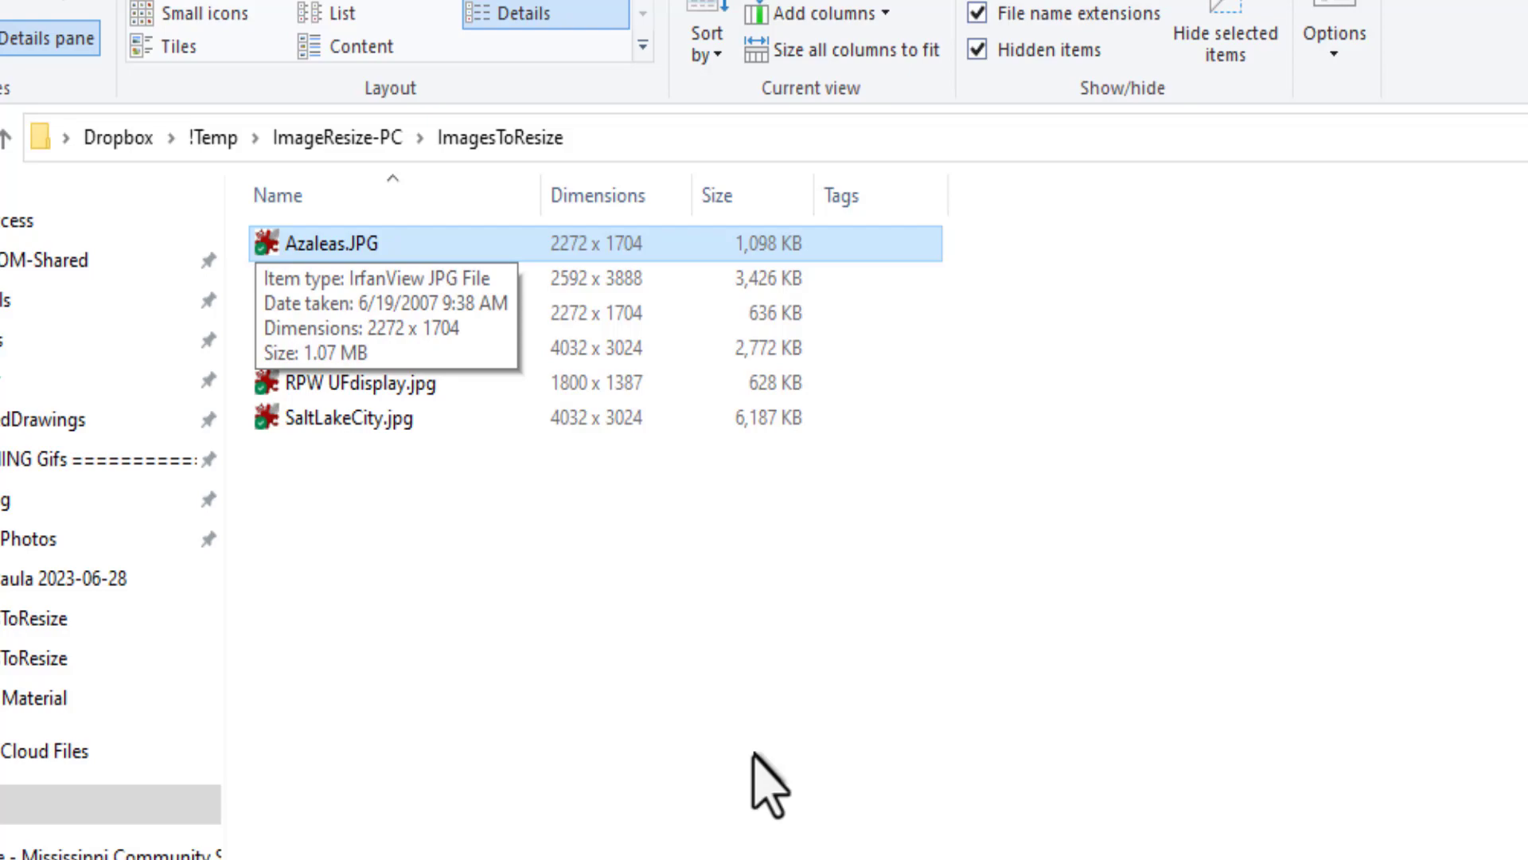
Open Azaleas.JPG in IrfanView and view every image in the folder until the azaleas picture is shown again
key("Return")
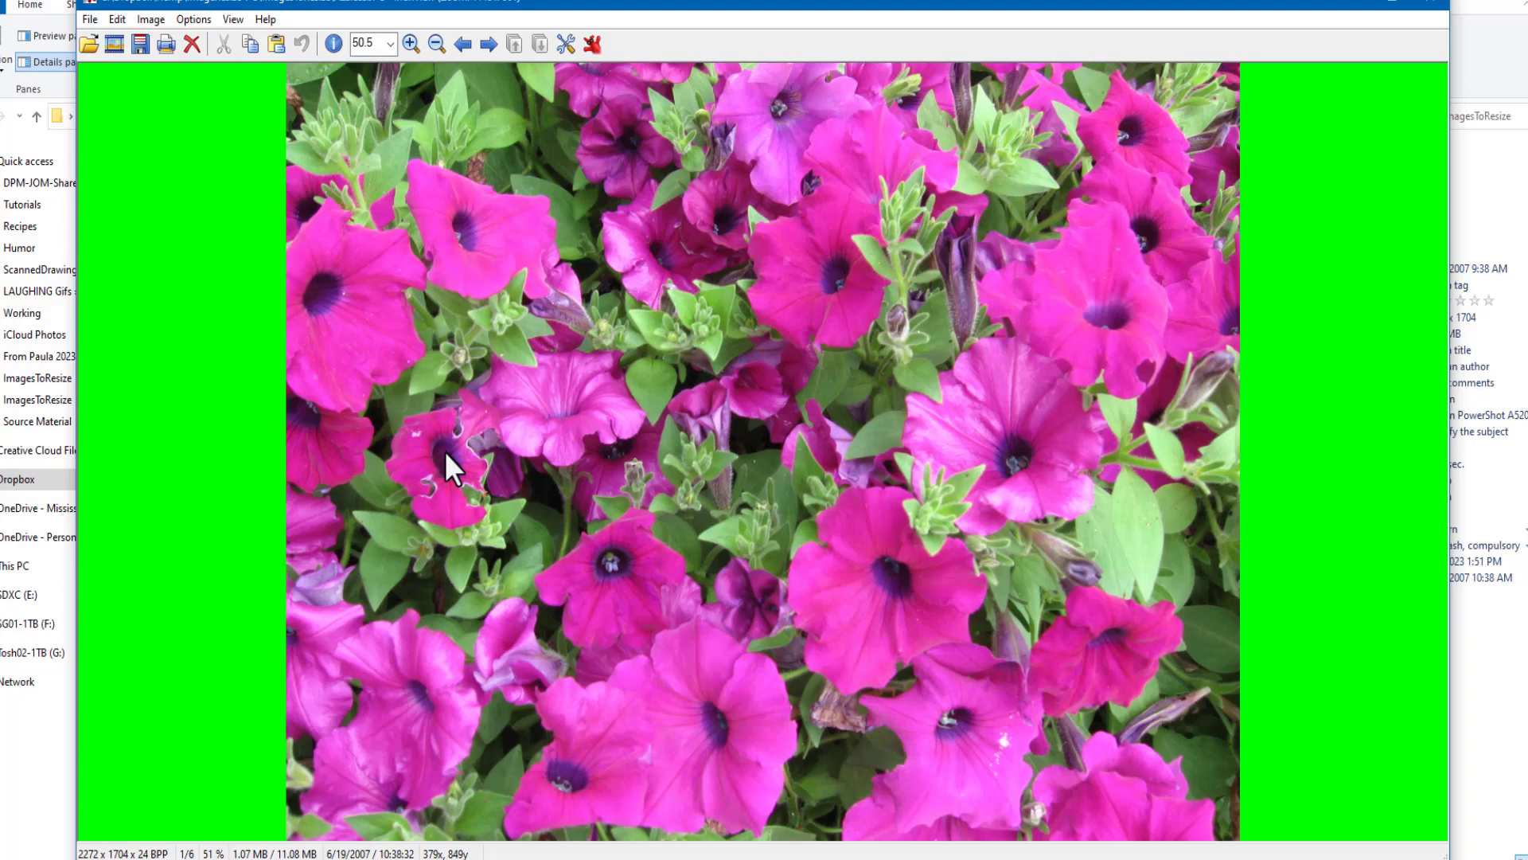
key("Right")
key("Right")
key("Right")
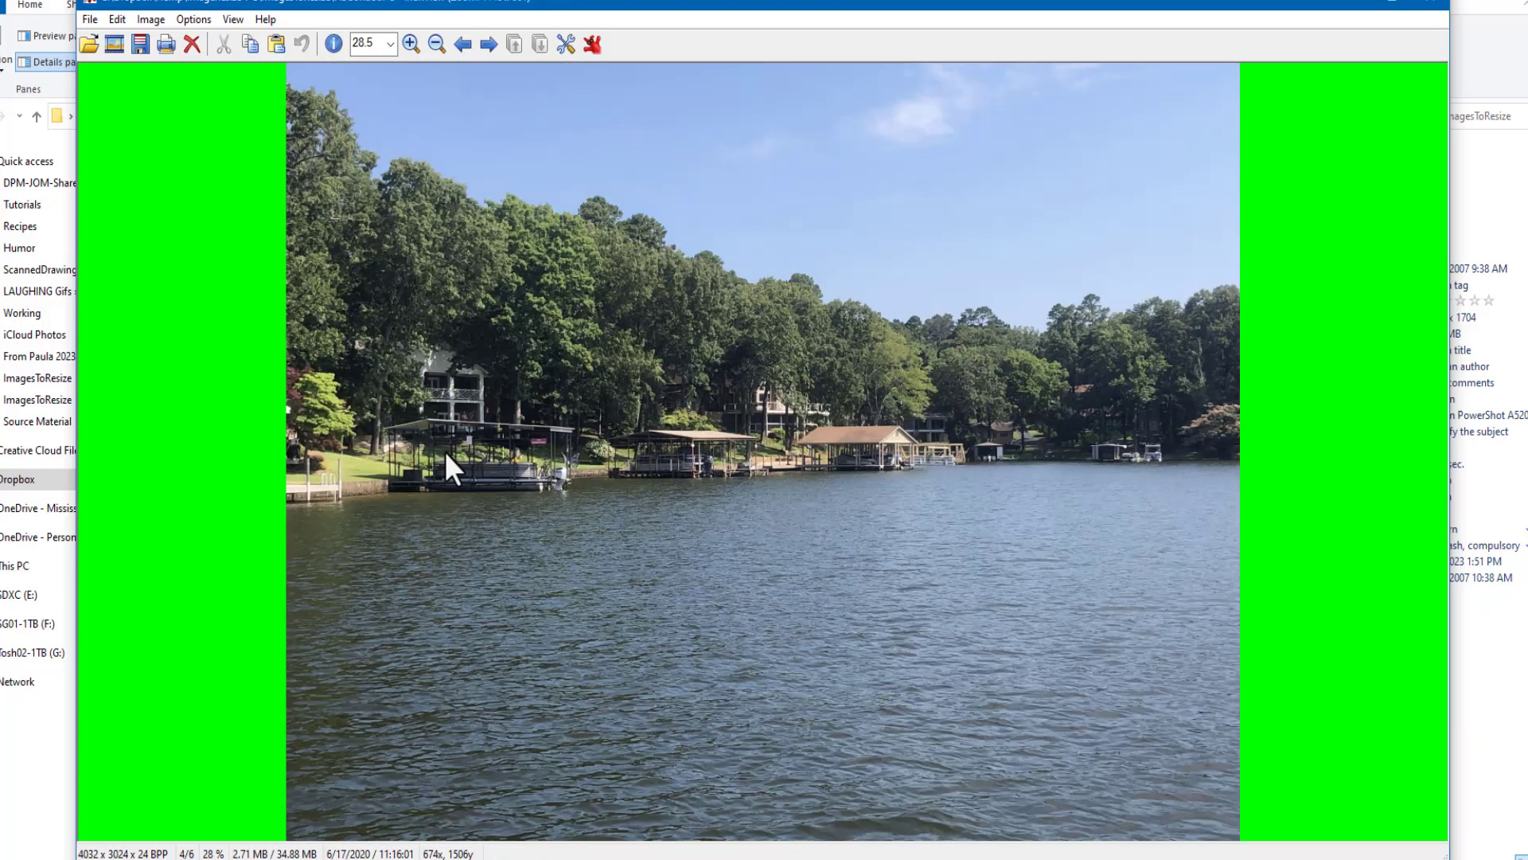
key("Right")
key("Right")
key("Right")
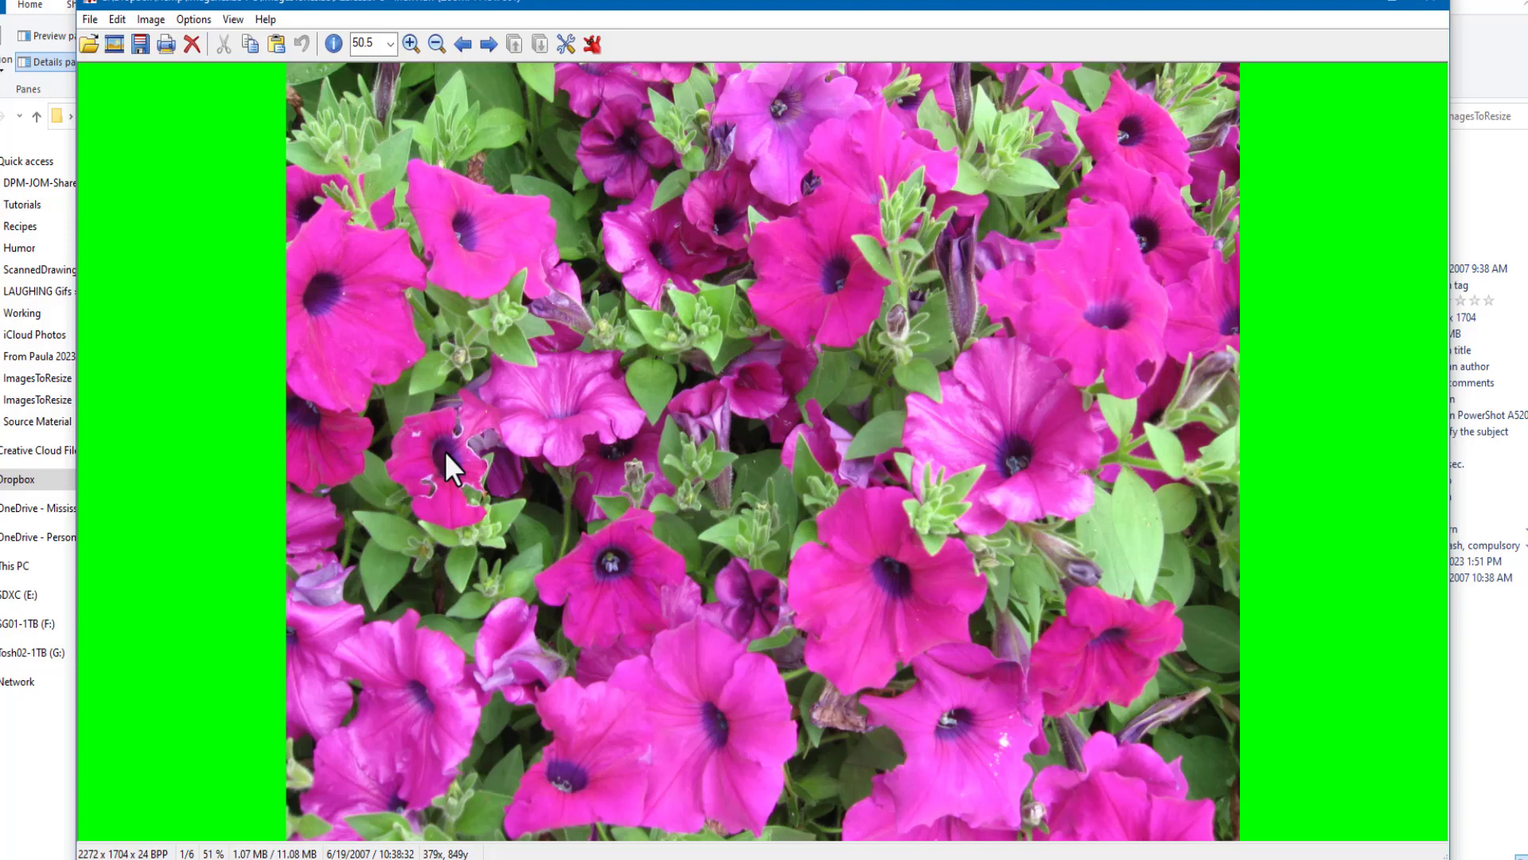
key("ctrl+r")
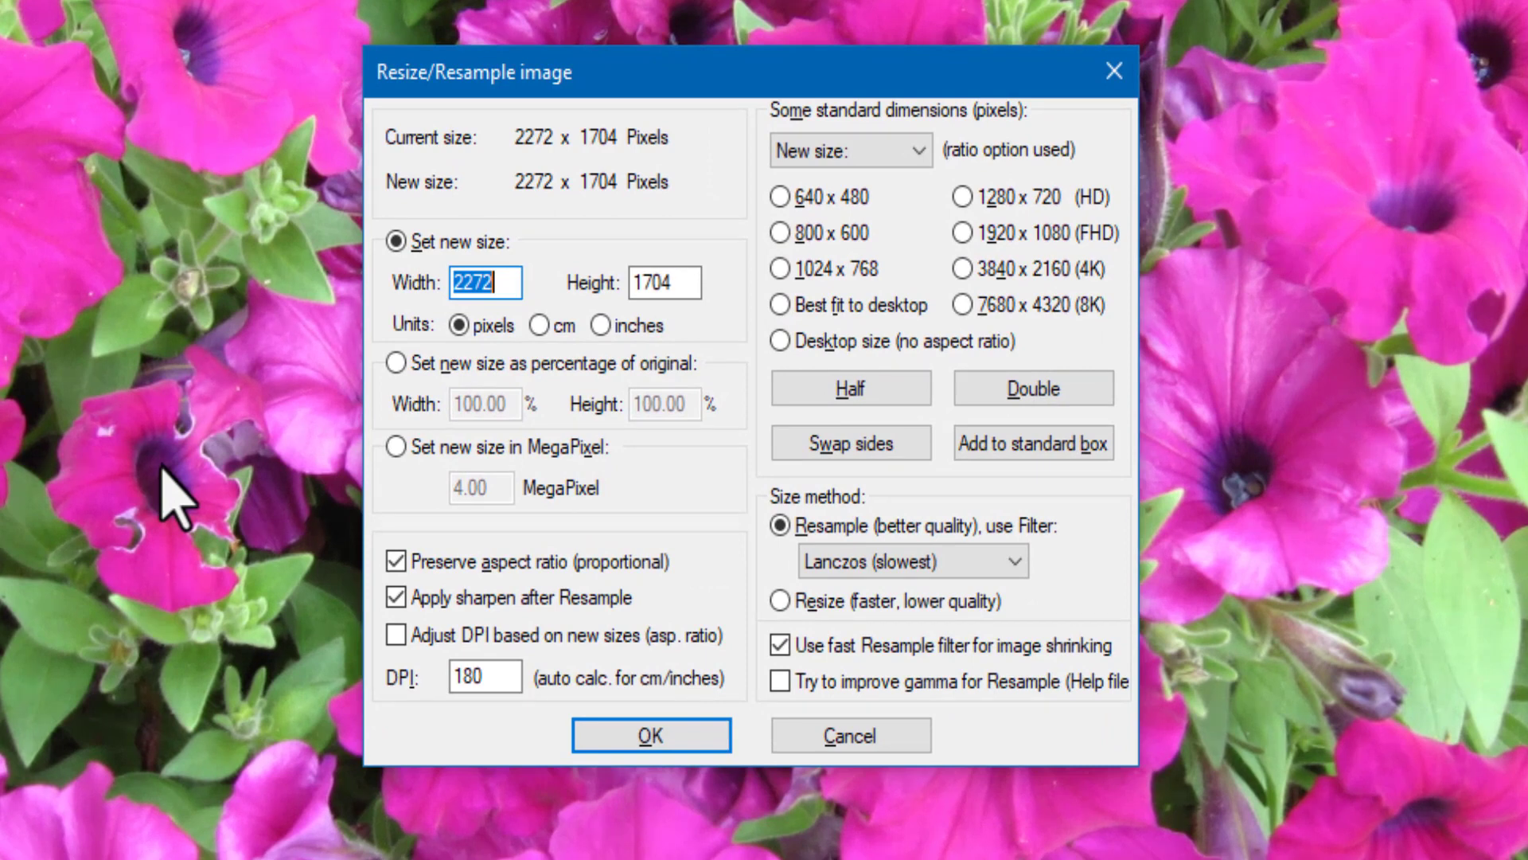
type("1000")
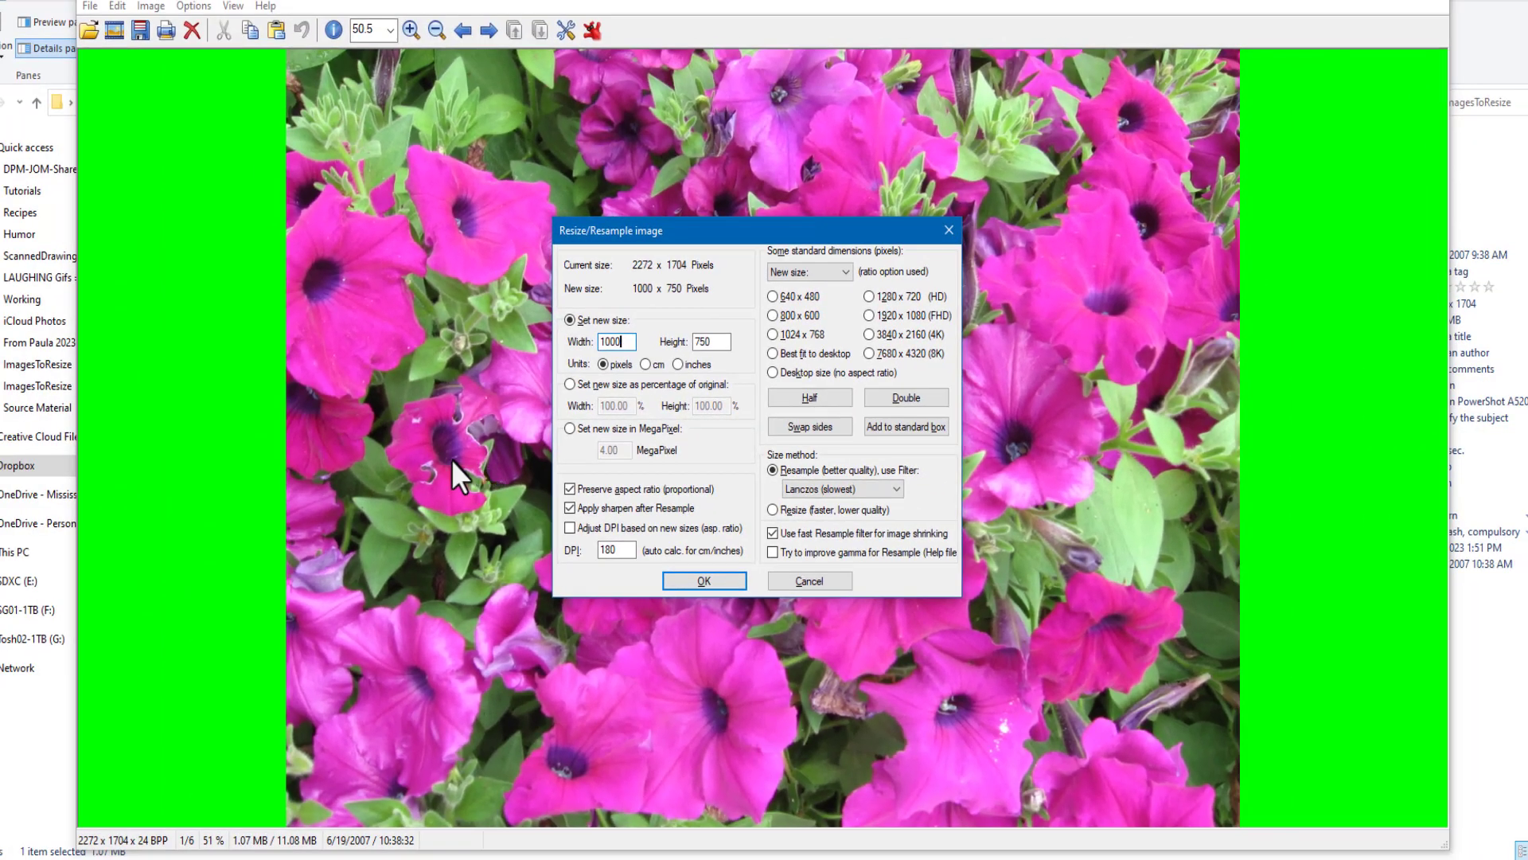
key("Escape")
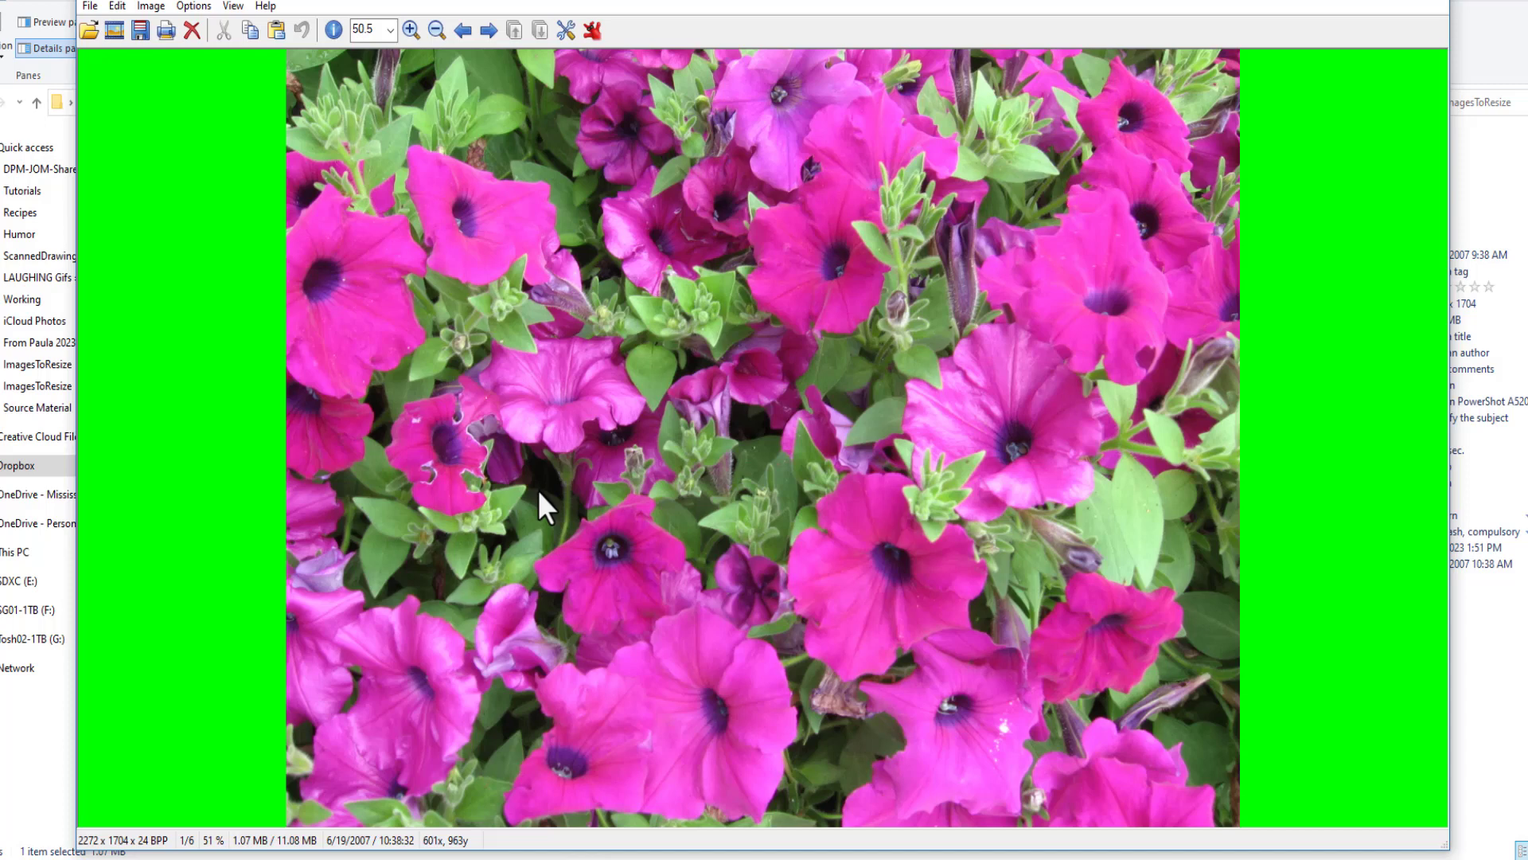
Add all images in the ImagesToResize folder to a batch conversion and accept the advanced resize option with the long side at 1000 pixels
key("b")
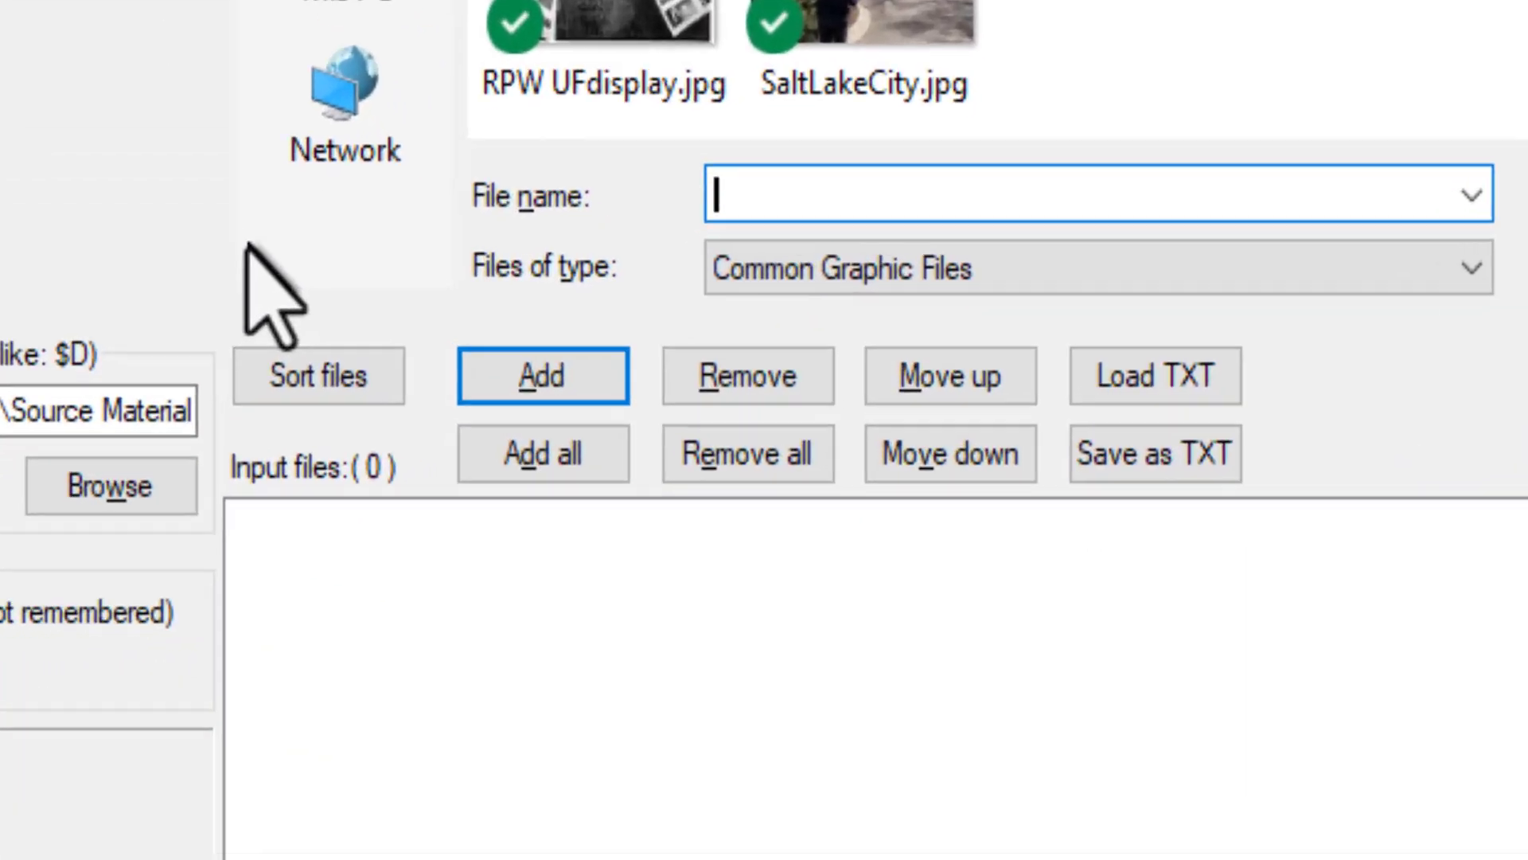
left_click(537, 468)
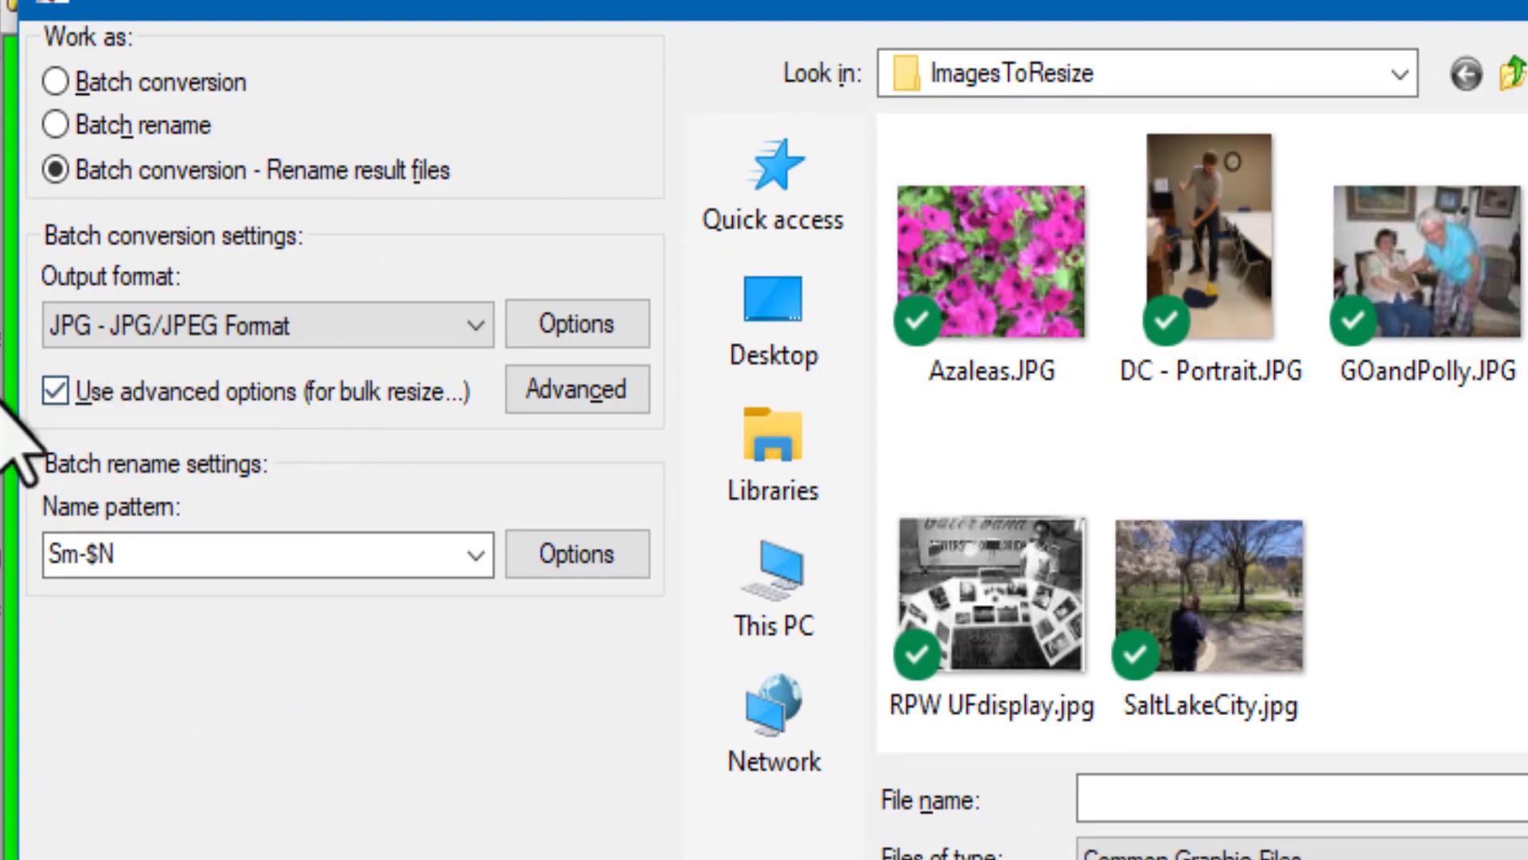
left_click(577, 402)
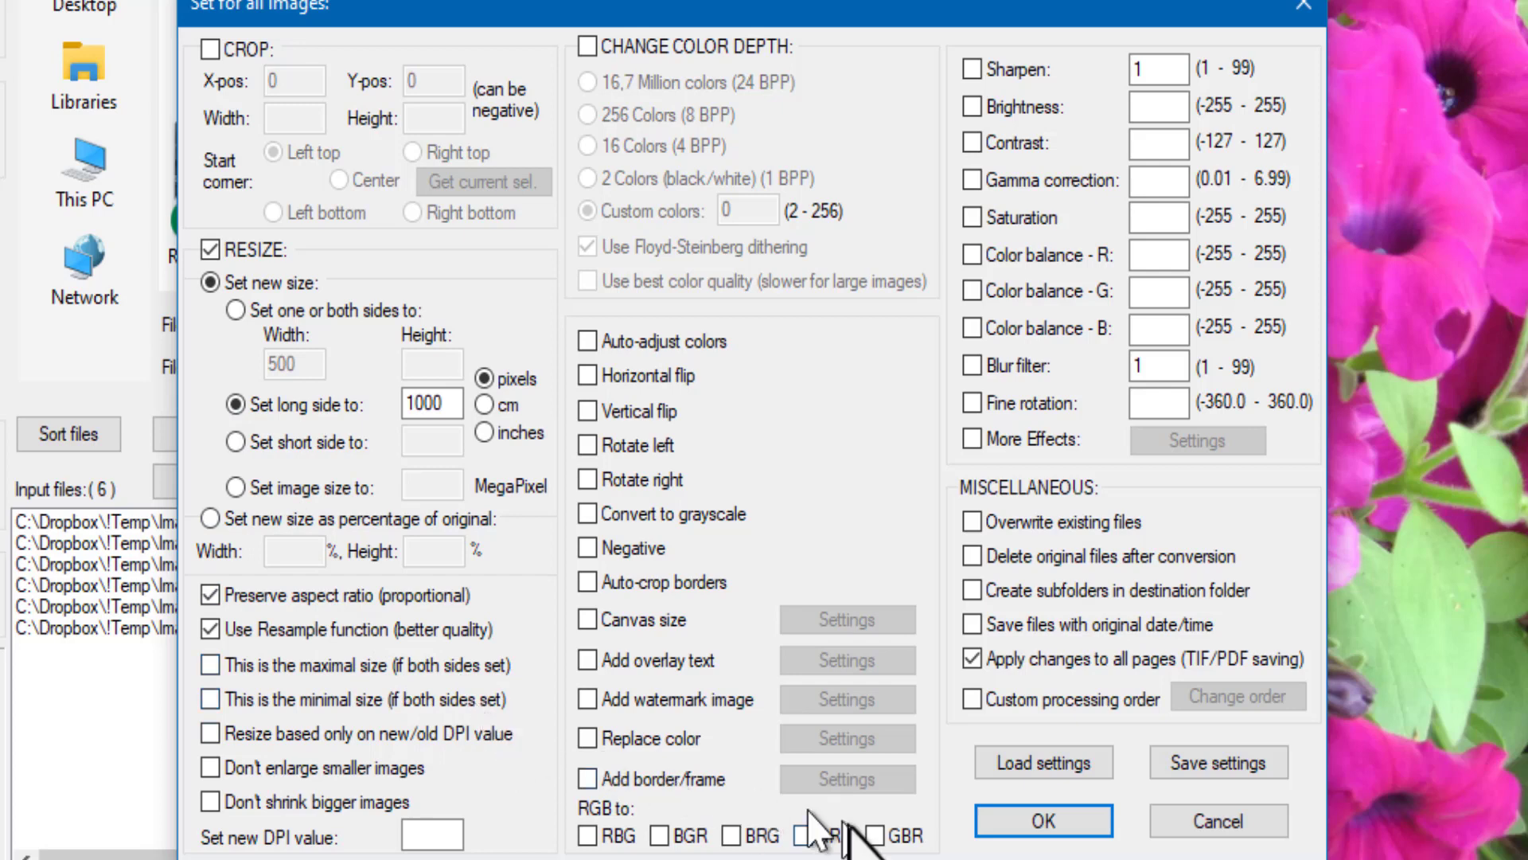
left_click(1040, 817)
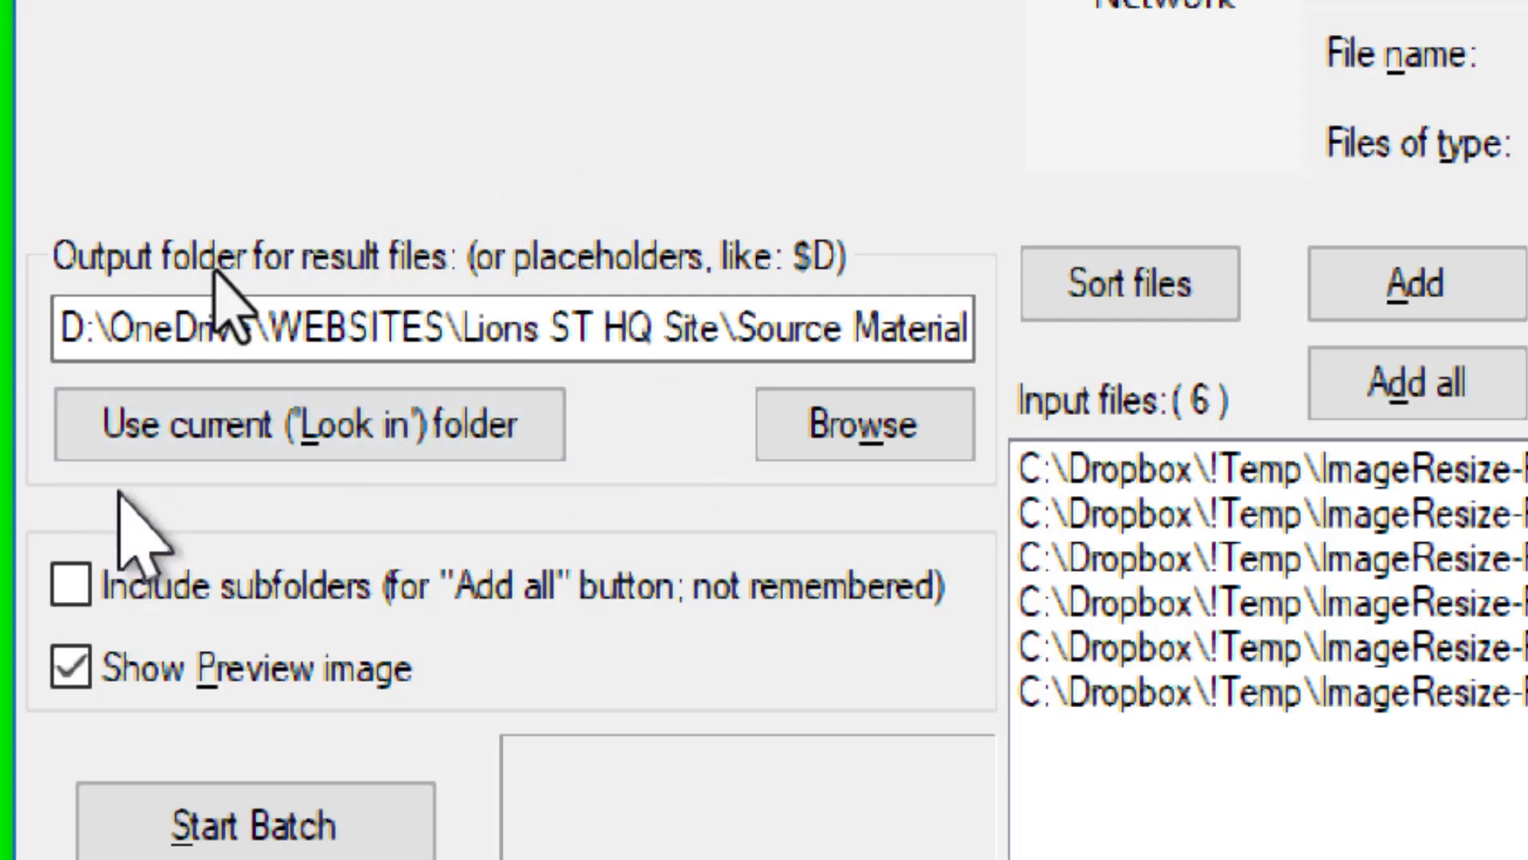
Use the current ImagesToResize folder for the output, run the batch conversion and return to the batch dialog
left_click(323, 438)
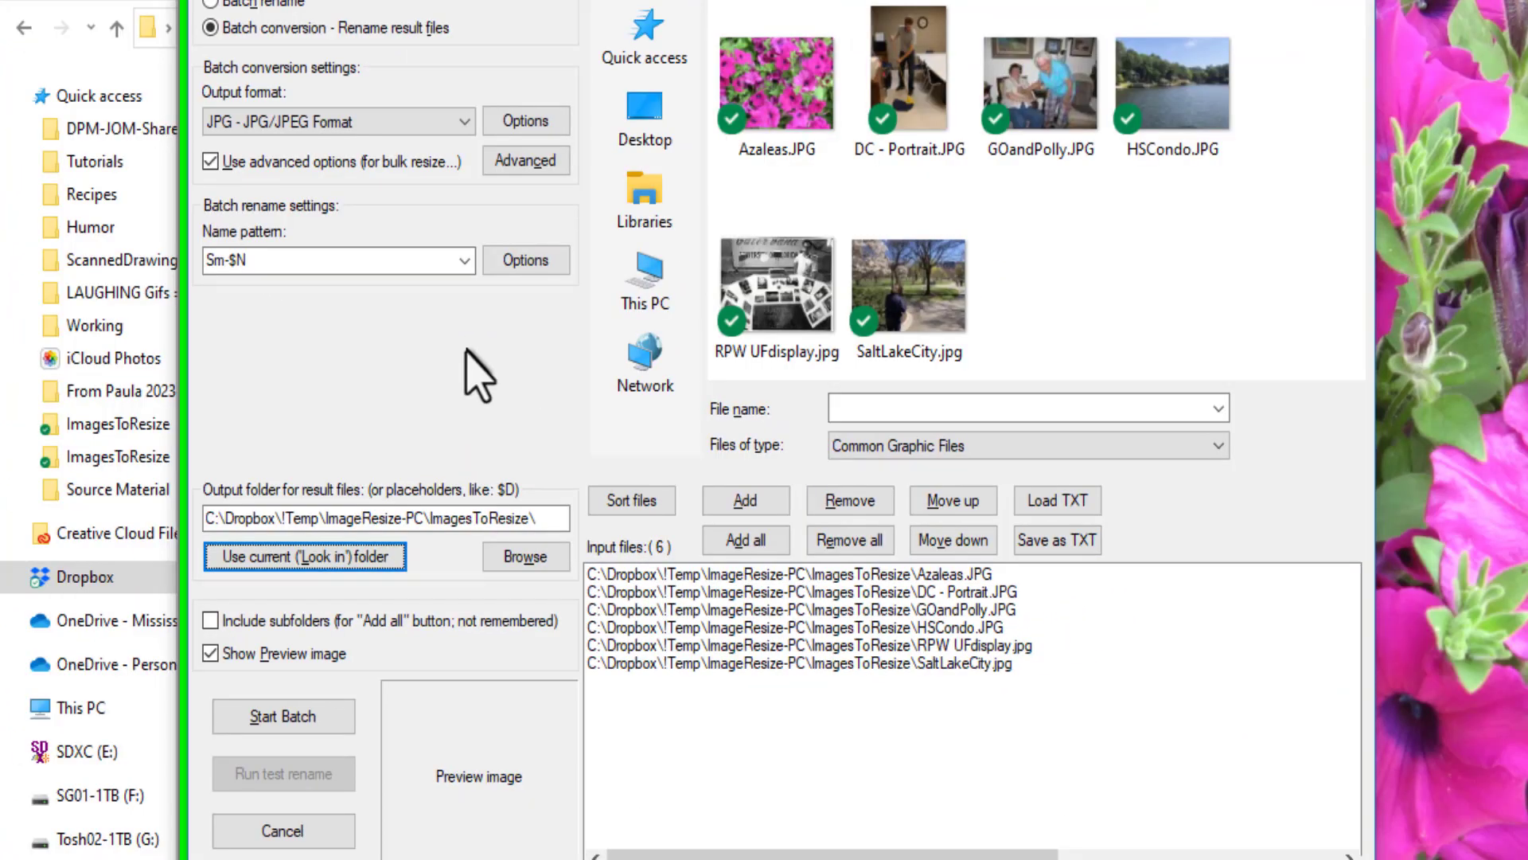
left_click(285, 721)
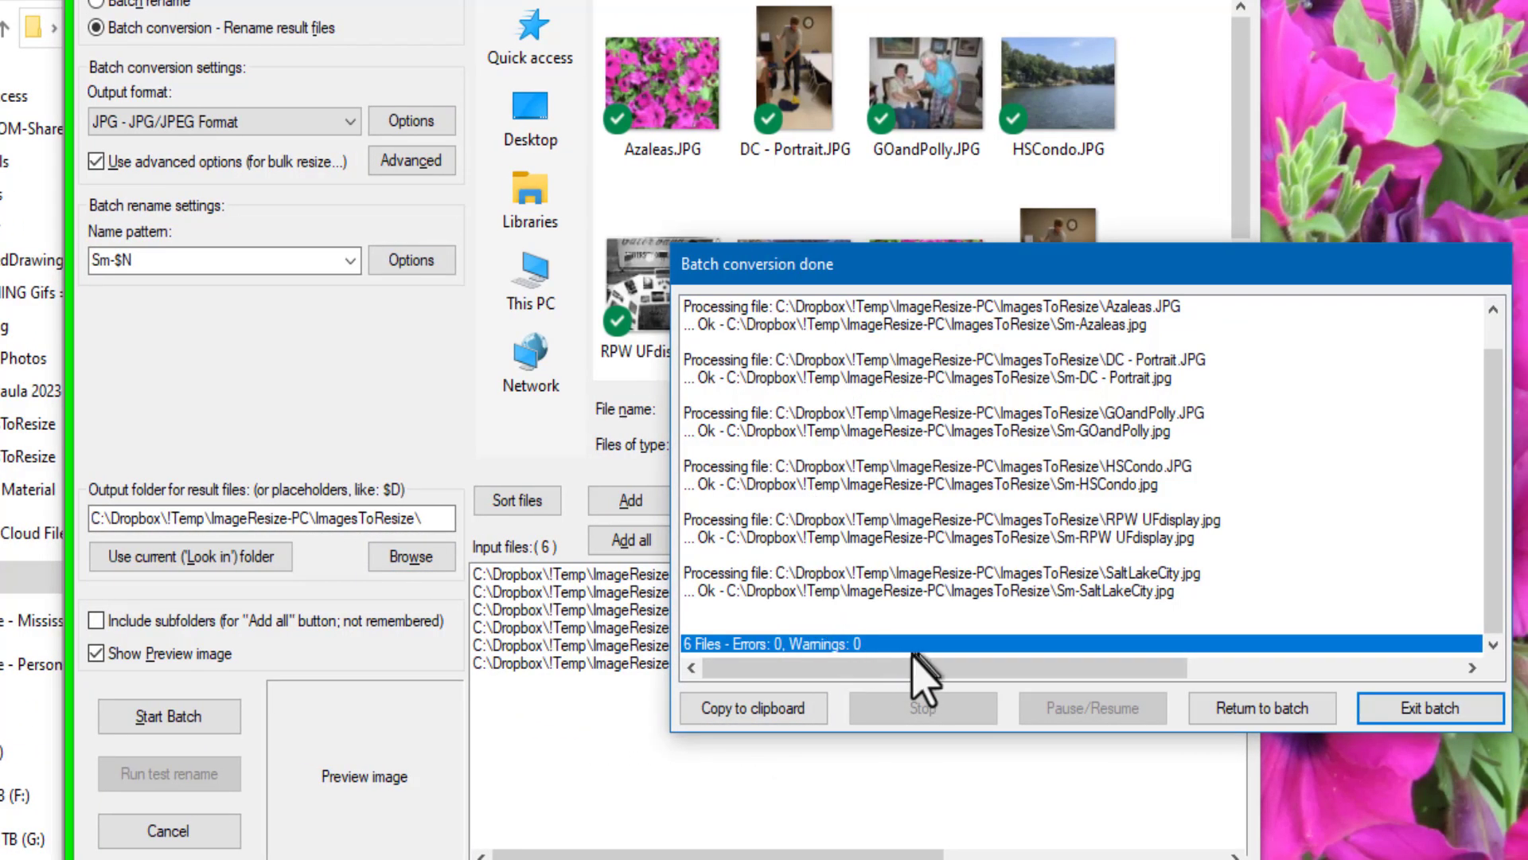
left_click(1259, 709)
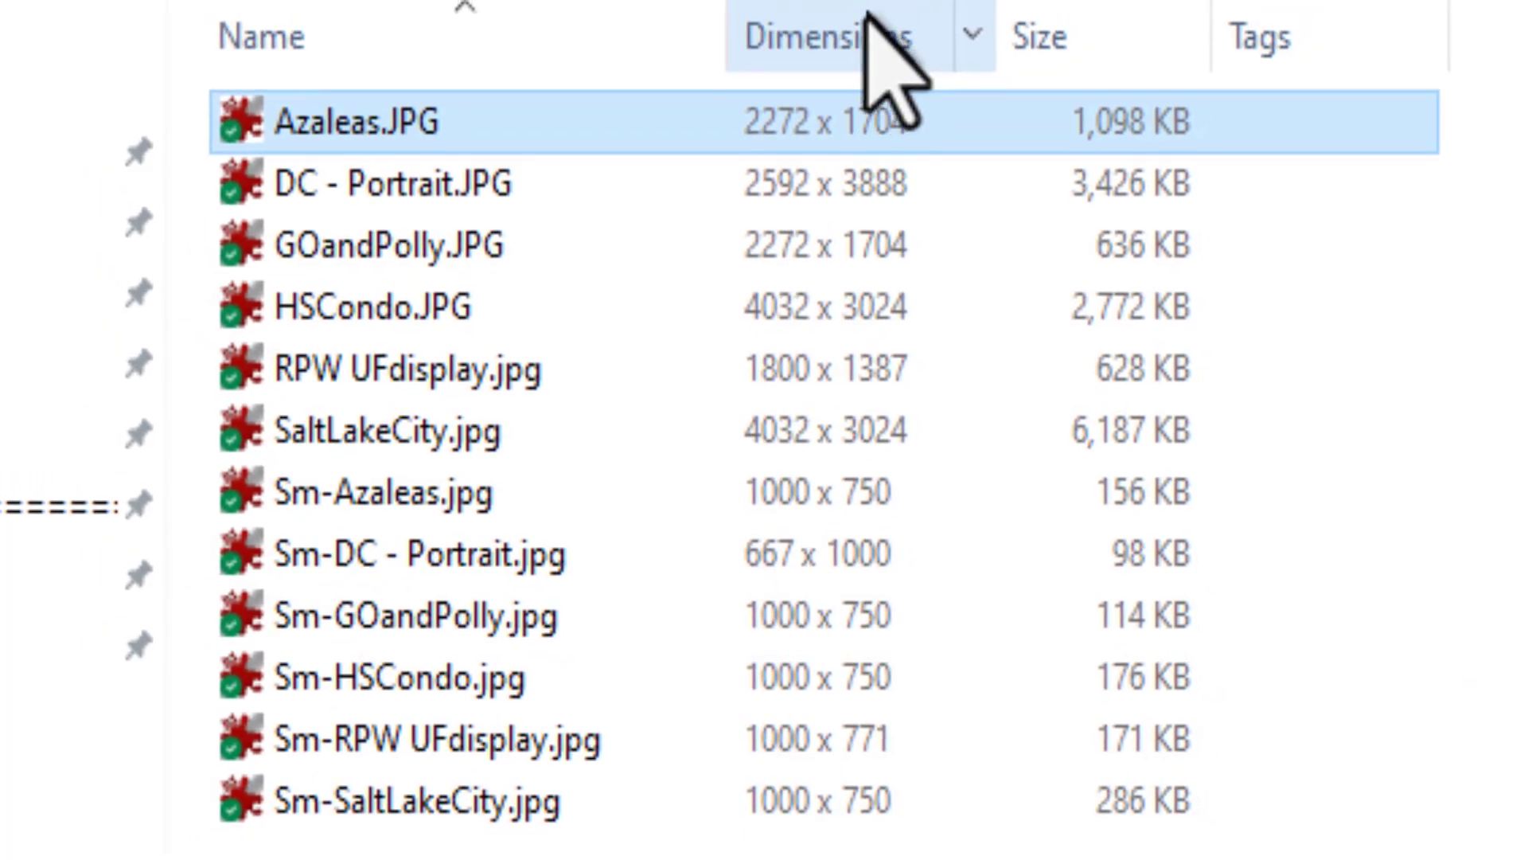
In File Explorer, sort the ImagesToResize folder by dimensions and view the resized images from Sm-DC - Portrait.jpg onward, closing the viewer at the end
left_click(868, 13)
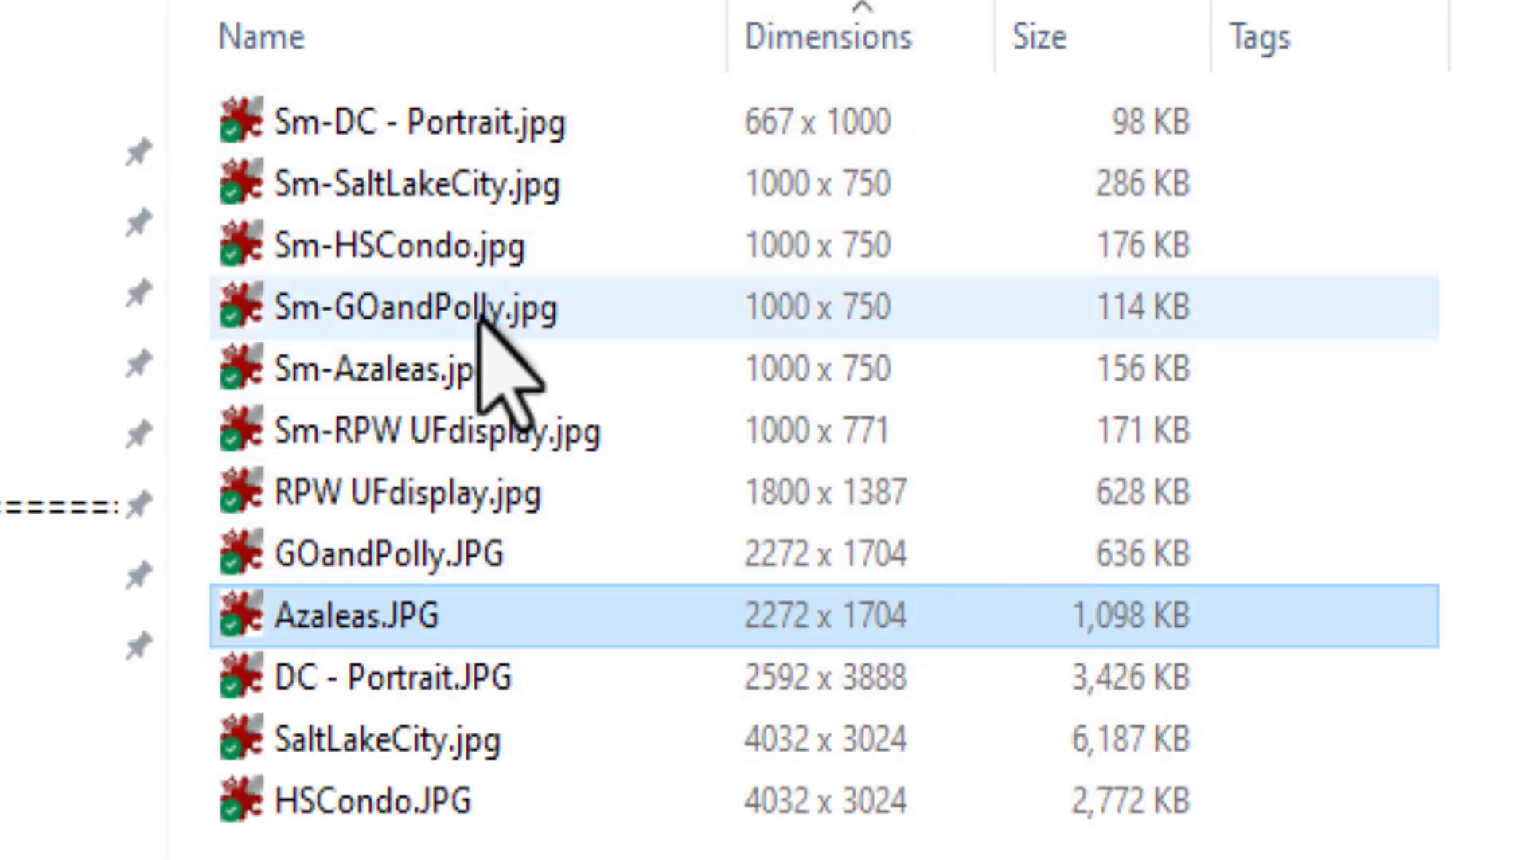
mouse_move(424, 141)
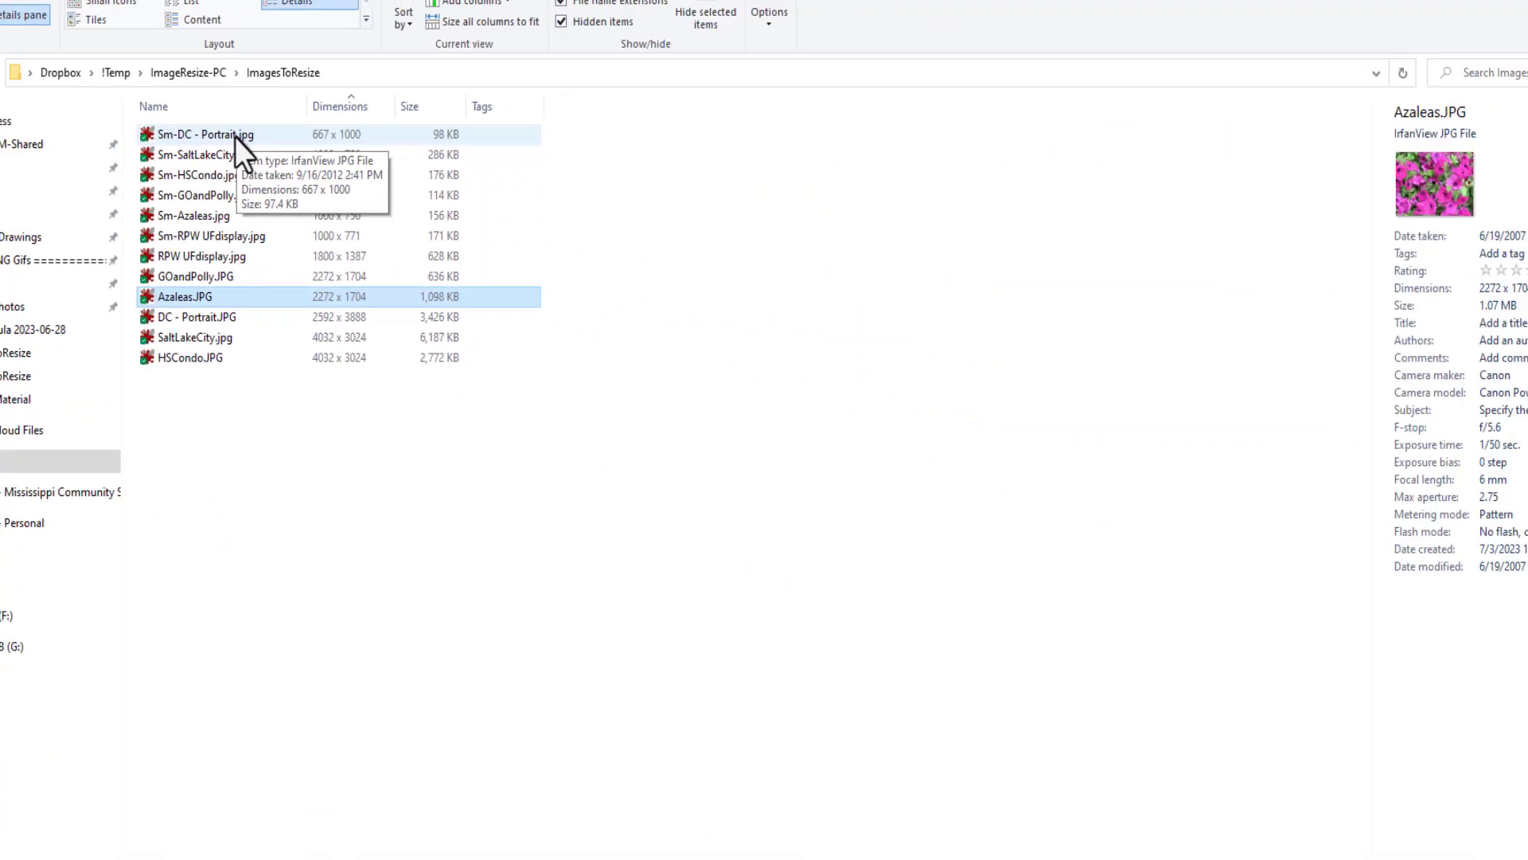
double_click(235, 136)
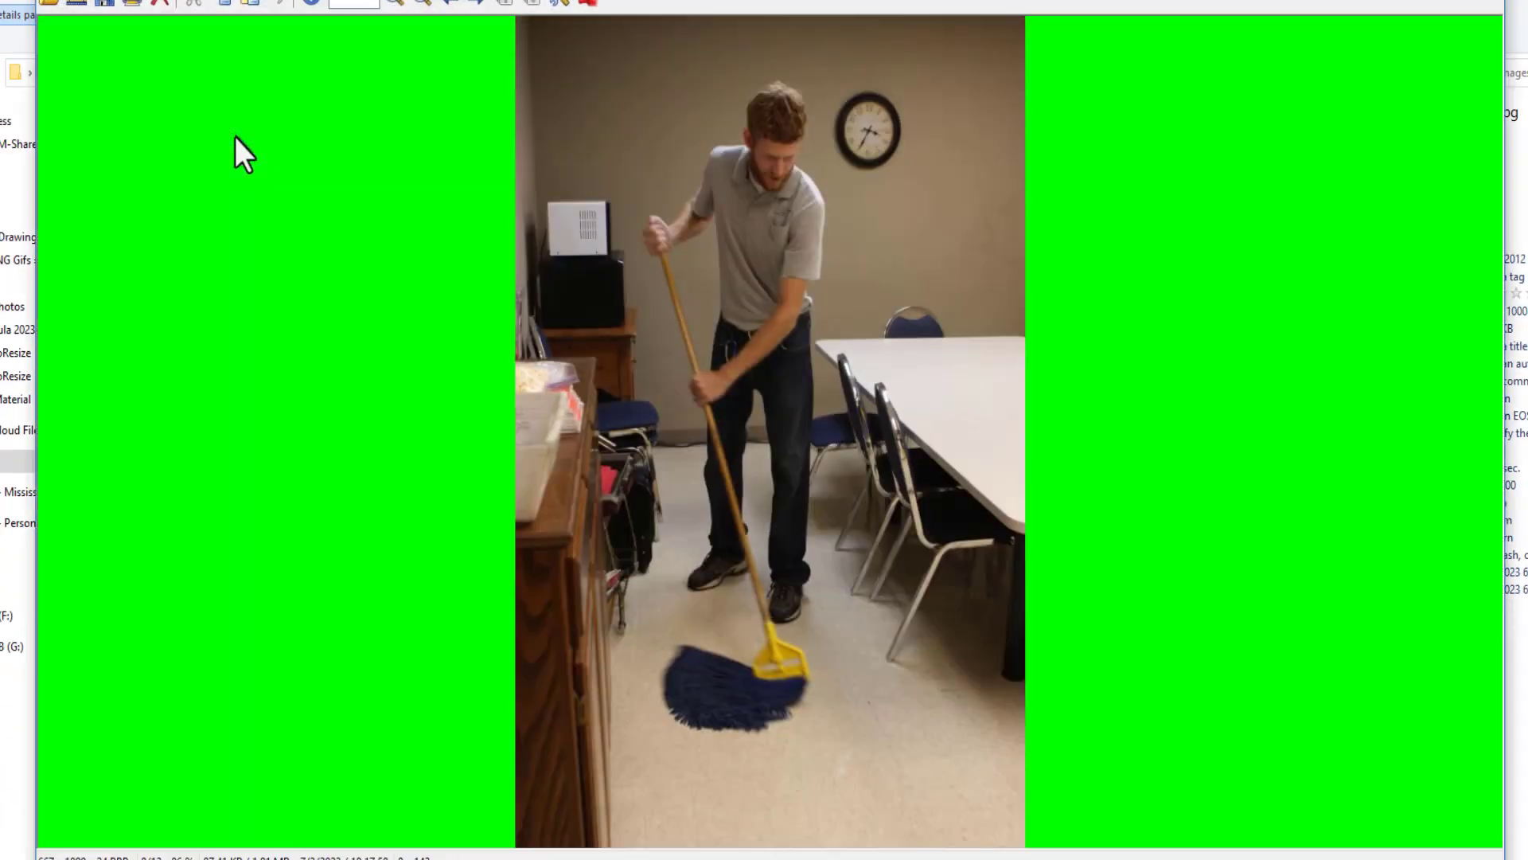
key("Right")
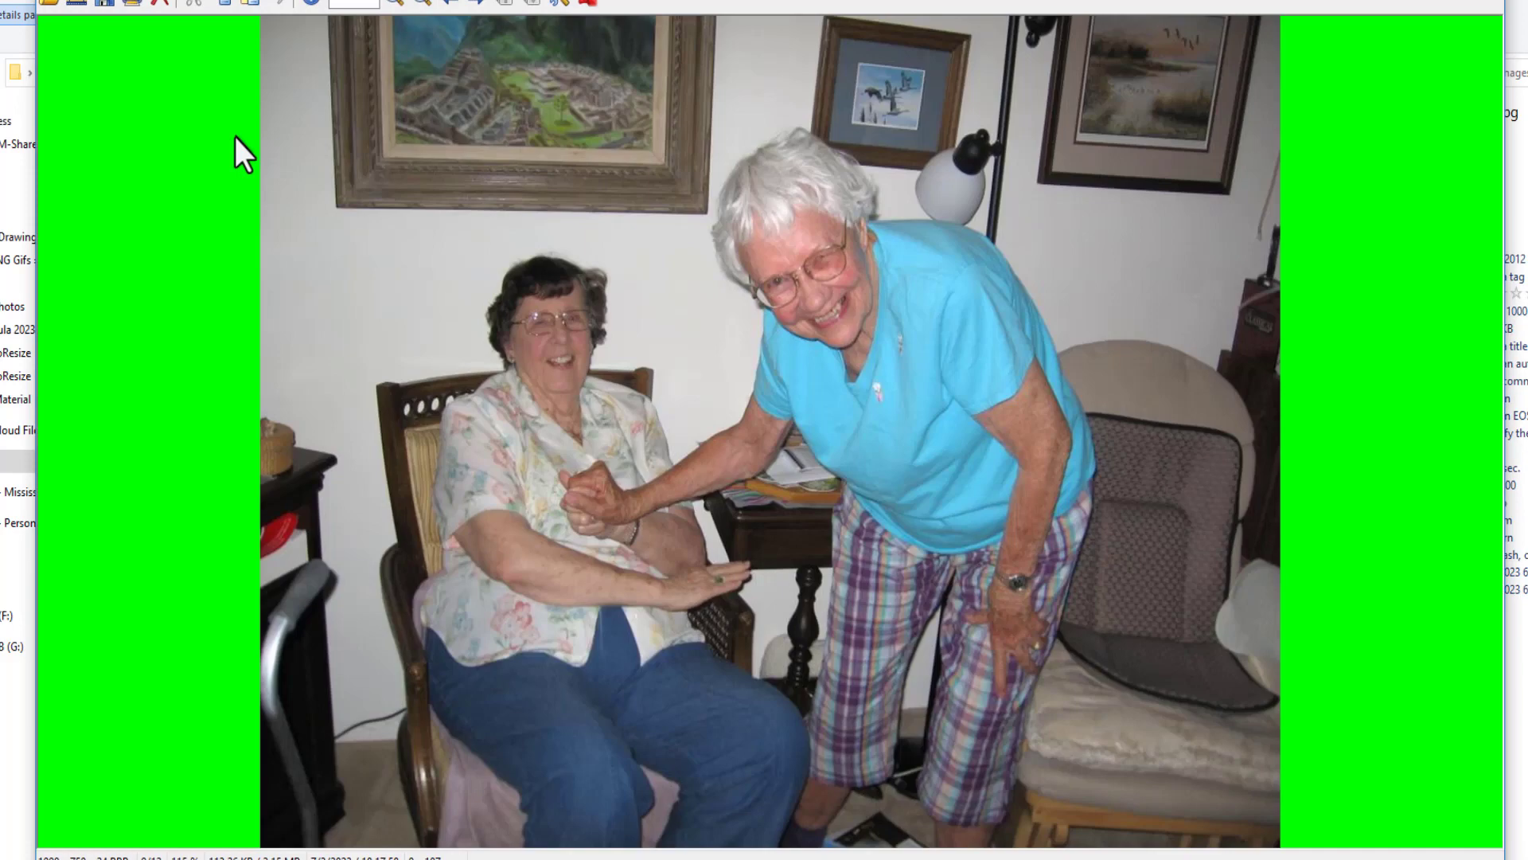
key("Right")
key("Right")
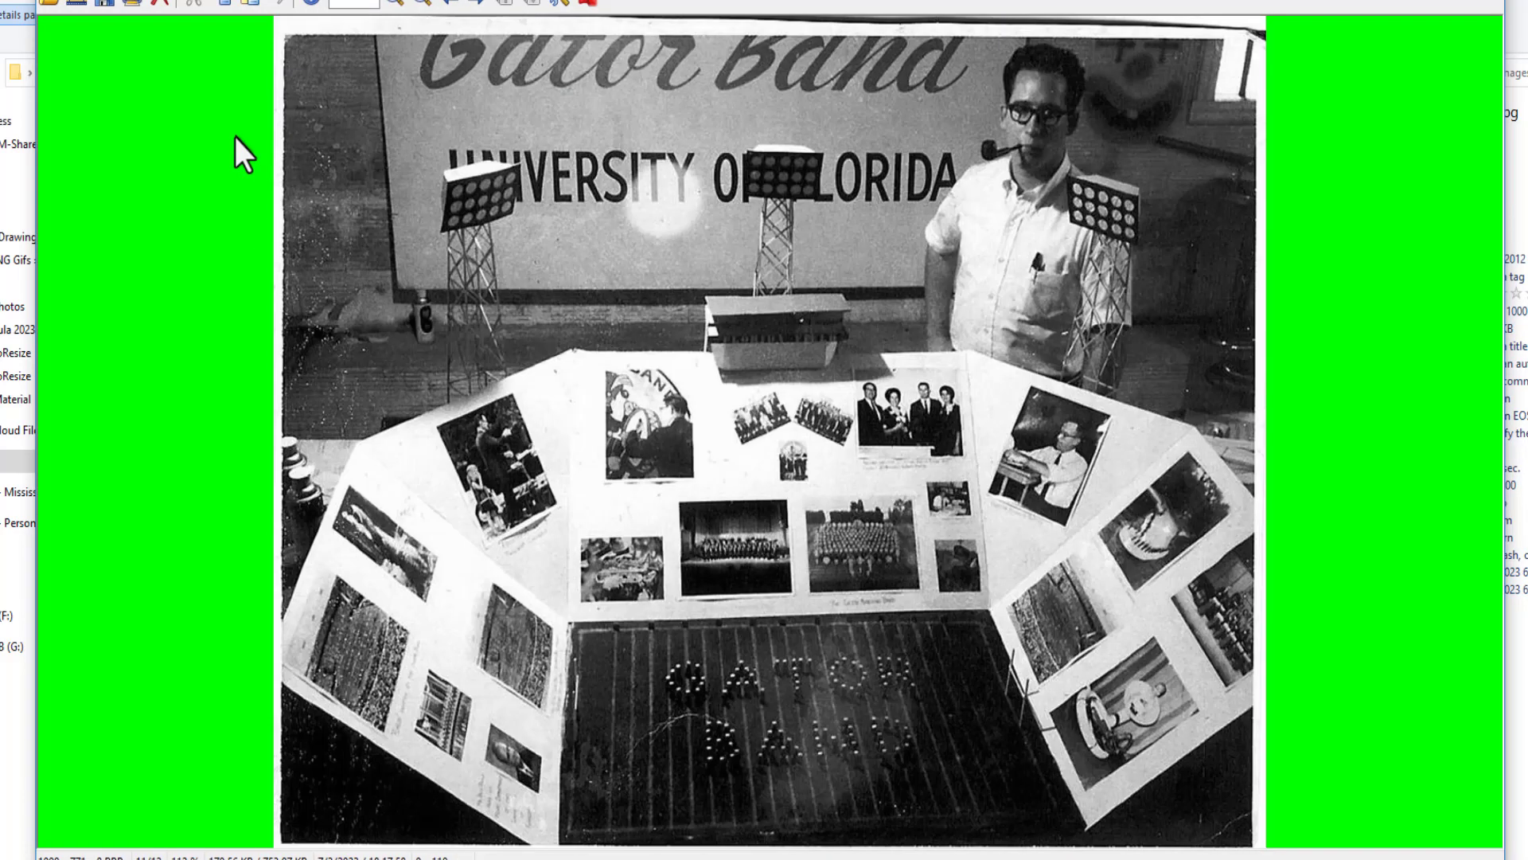
key("Right")
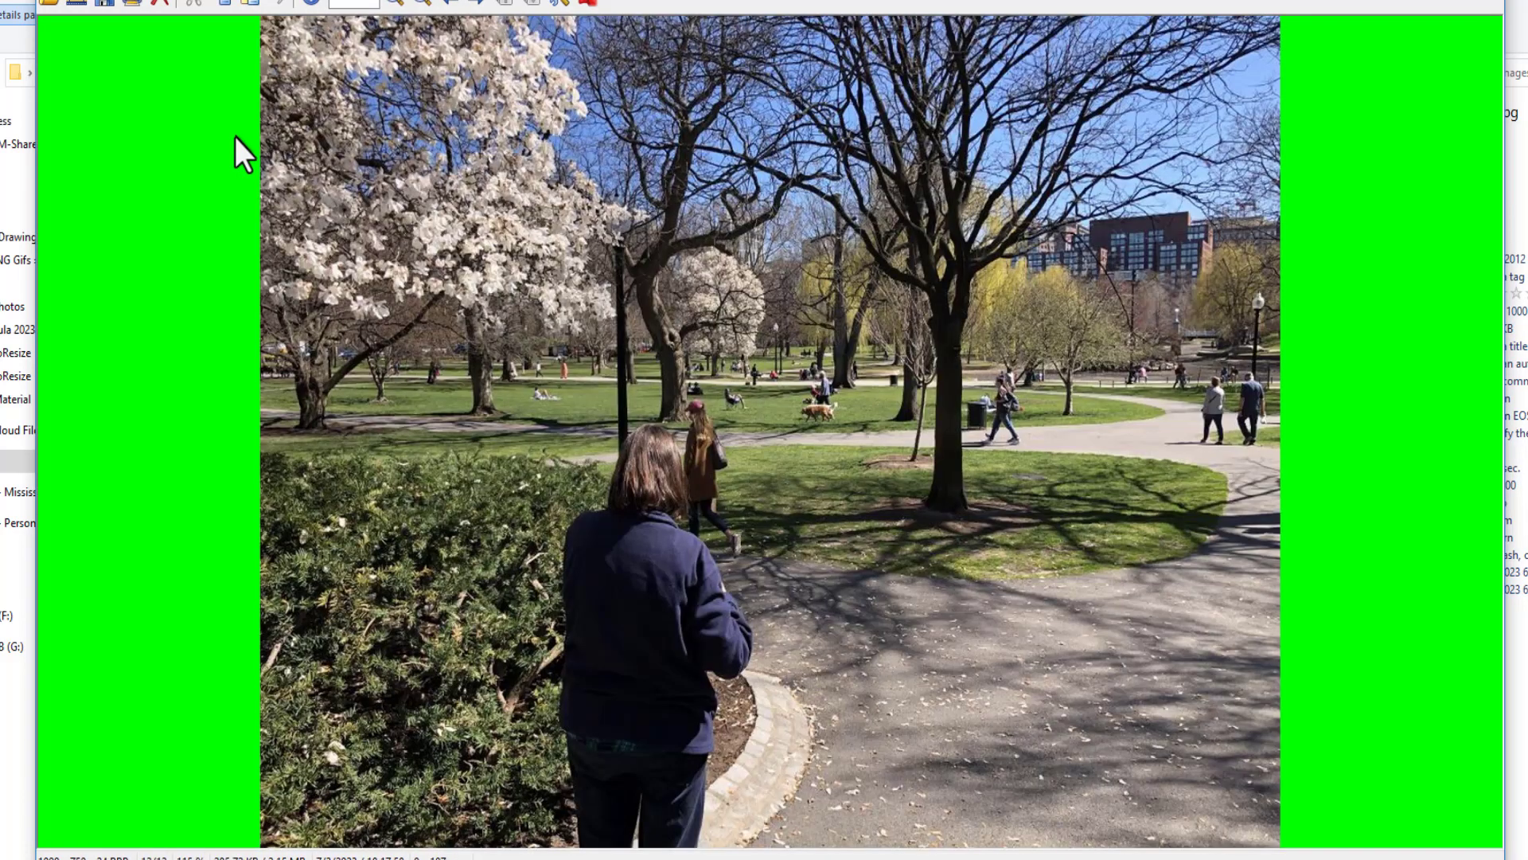
key("Right")
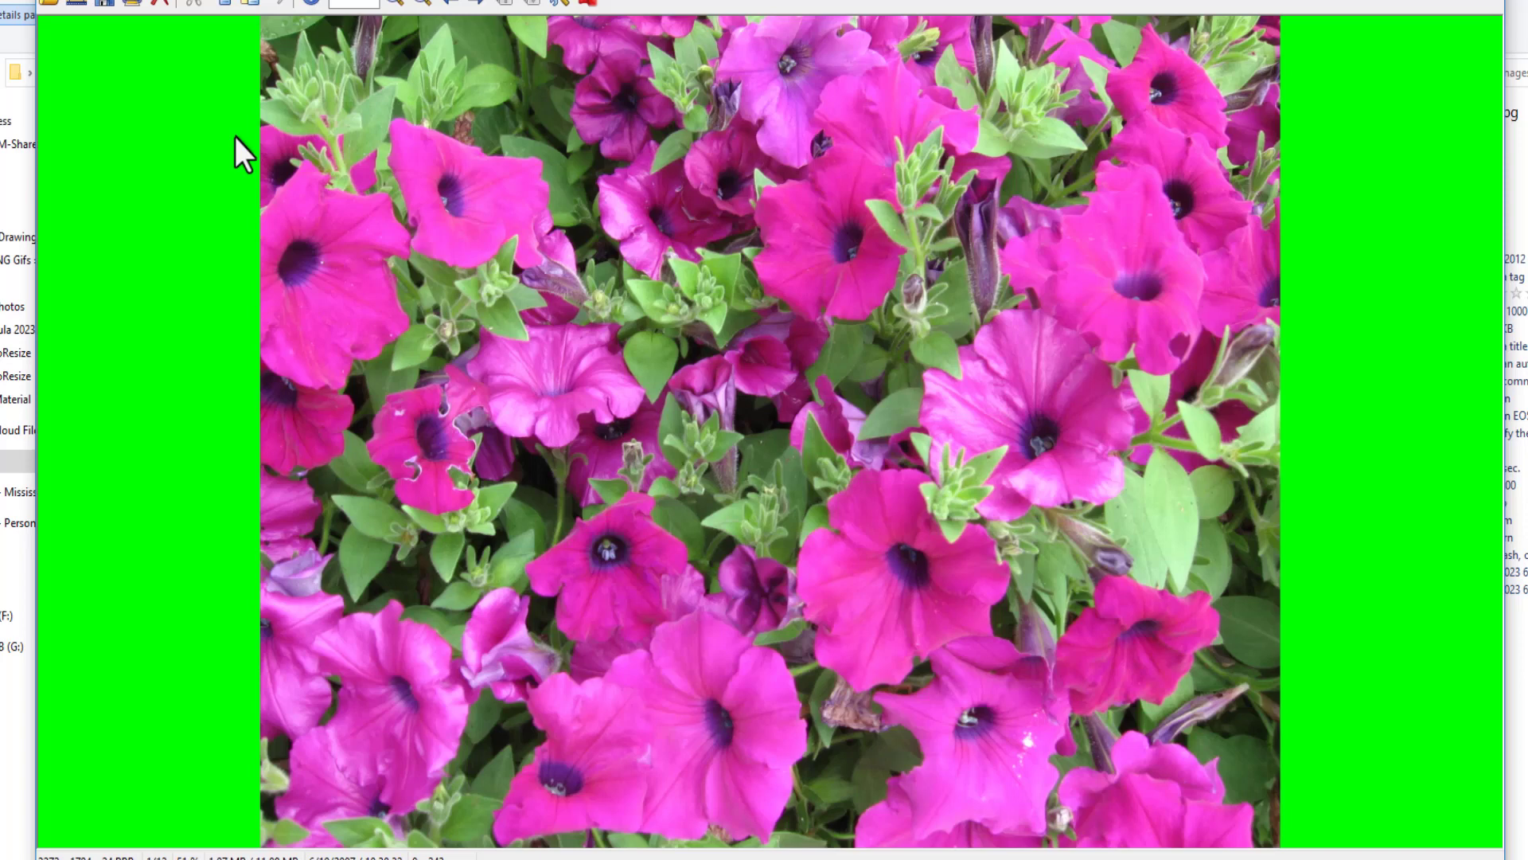
key("Escape")
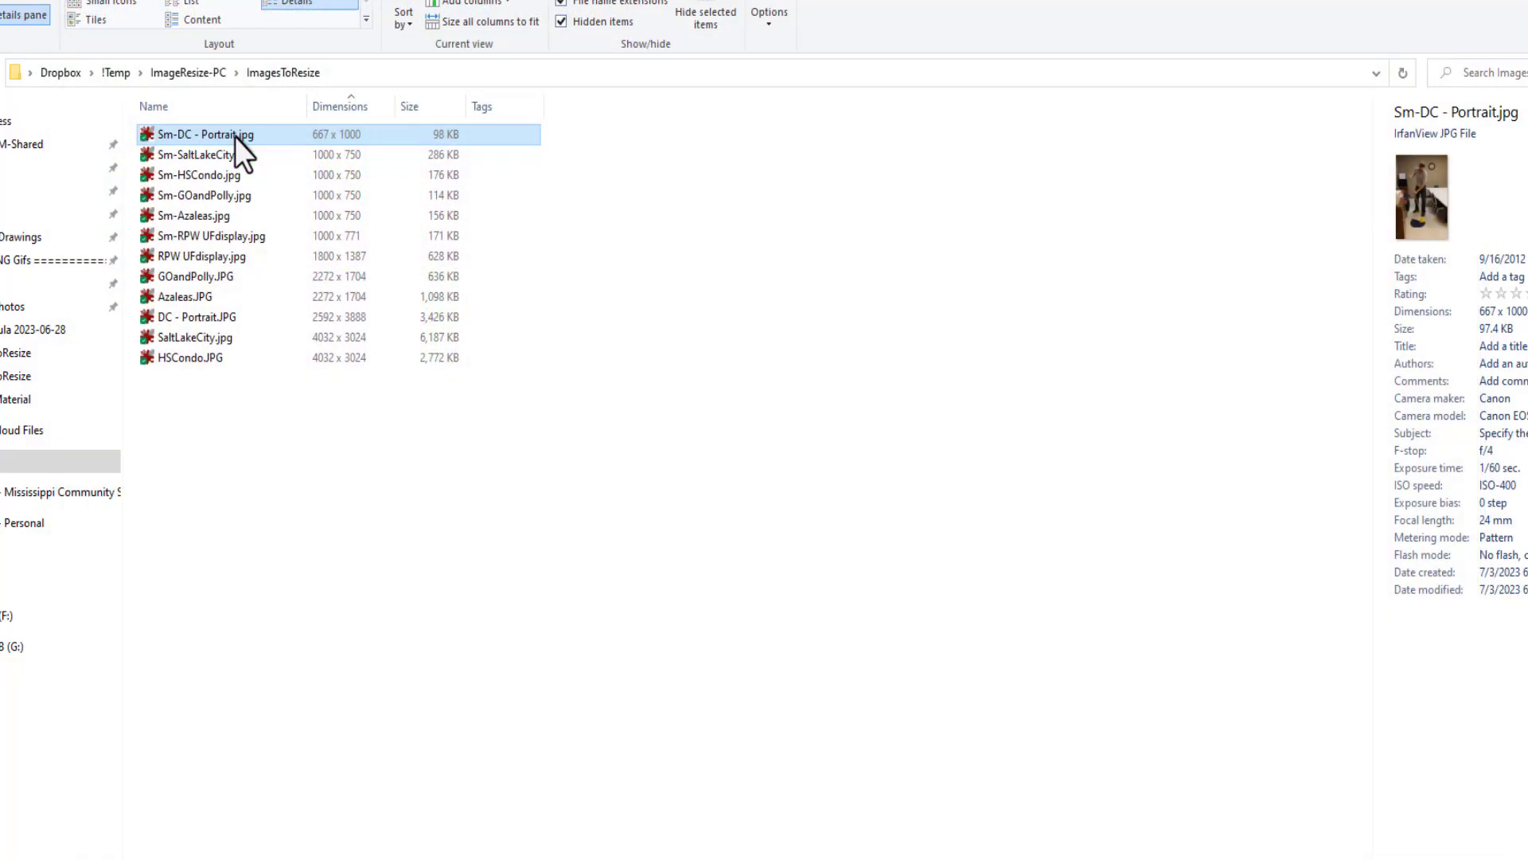